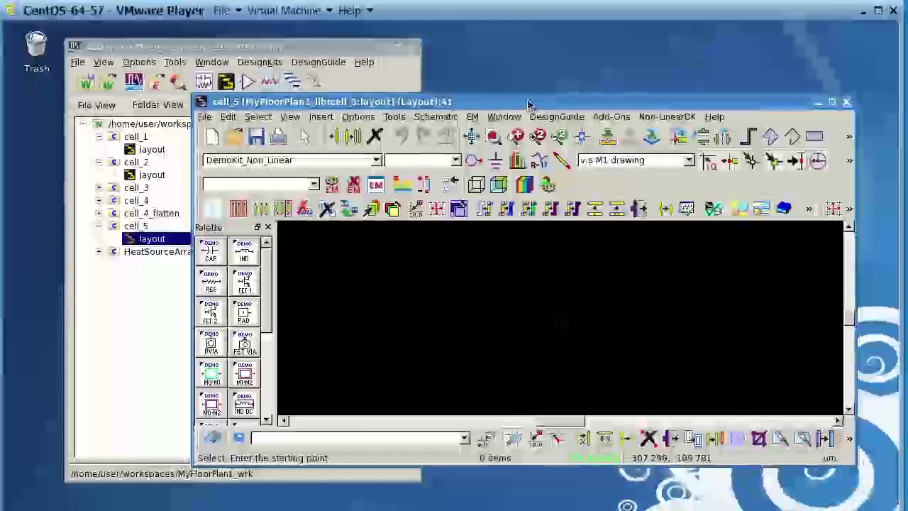
# Step: Open the Thermal Floorplanner setup for cell_5, showing tech.tcl with top resistance 1e6 and bottom resistance 1
pyautogui.moveTo(532, 104); pyautogui.dragTo(535, 94)
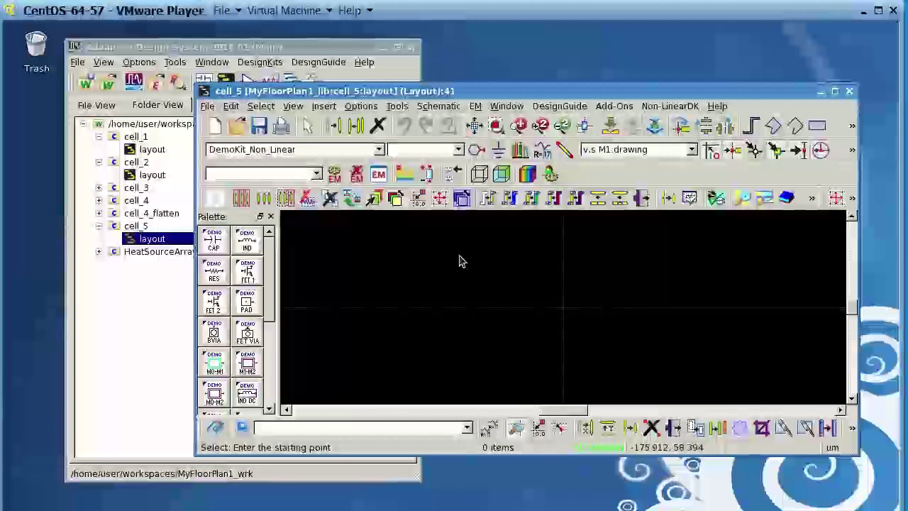
pyautogui.click(397, 106)
pyautogui.moveTo(437, 418)
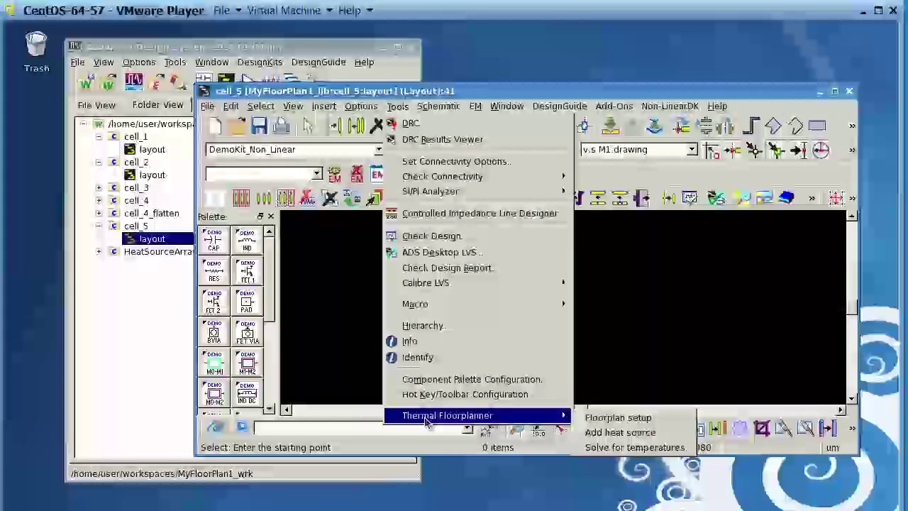
pyautogui.click(644, 420)
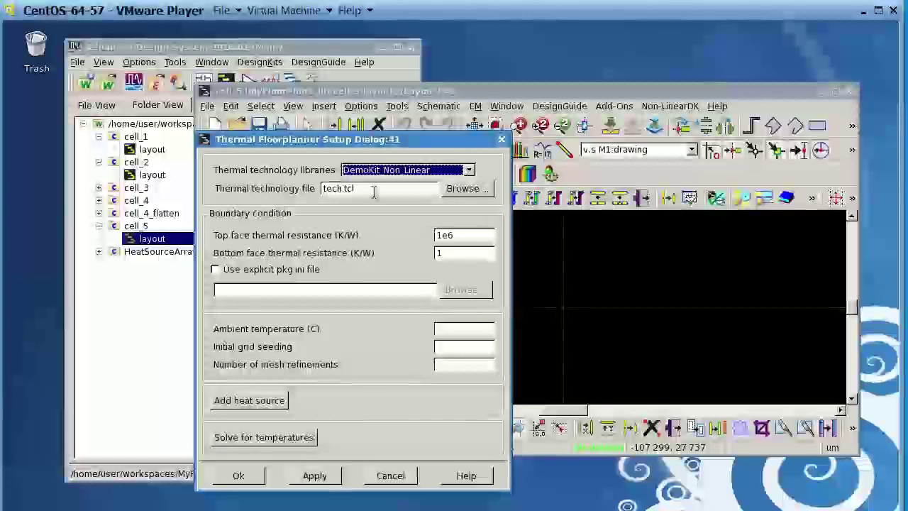
# Step: Cancel the floorplanner setup unchanged and start adding a heat source instead
pyautogui.click(390, 475)
pyautogui.click(397, 106)
pyautogui.moveTo(553, 415)
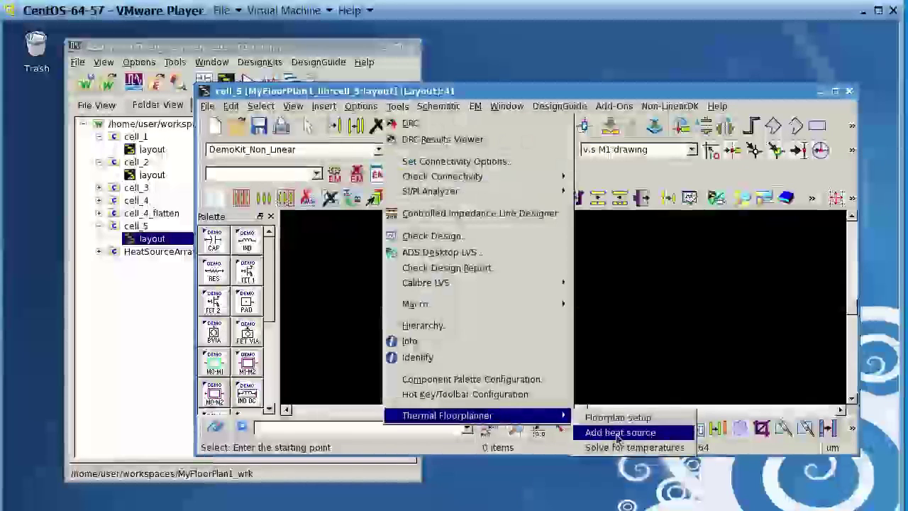
pyautogui.click(611, 432)
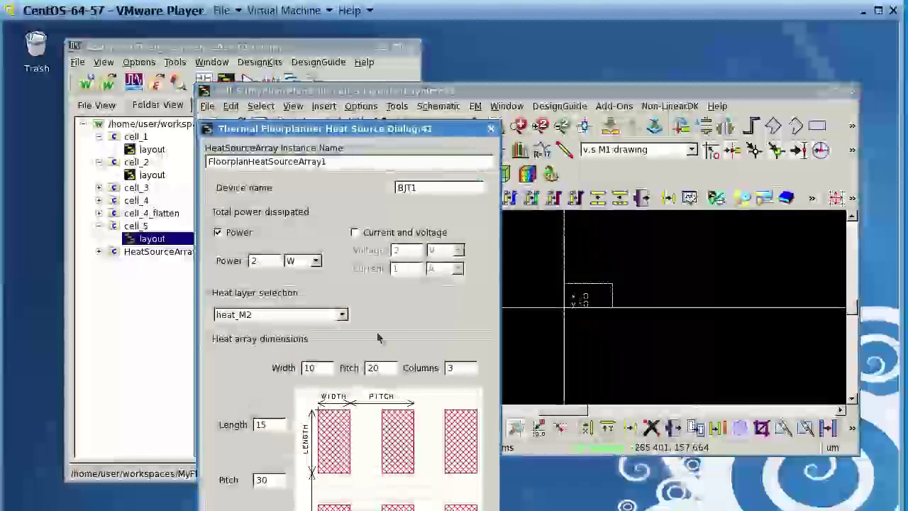
# Step: Keep heat specified by power, set the heat layer to heat_mesa, then close the dialogs
pyautogui.moveTo(391, 129); pyautogui.dragTo(394, 52)
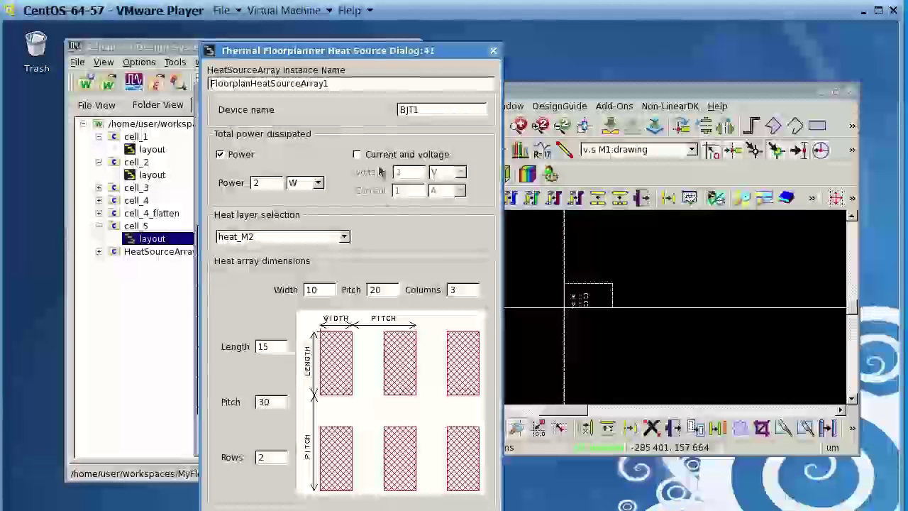
pyautogui.click(357, 155)
pyautogui.click(220, 154)
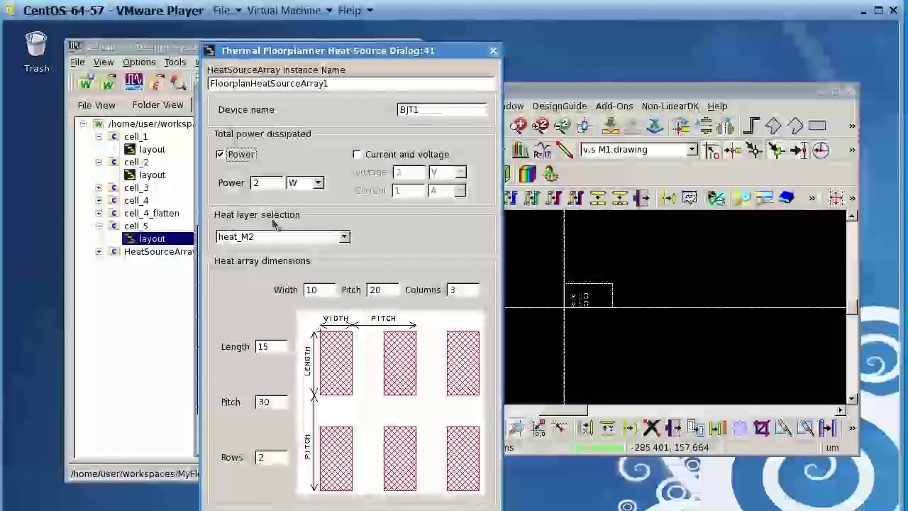
pyautogui.click(344, 239)
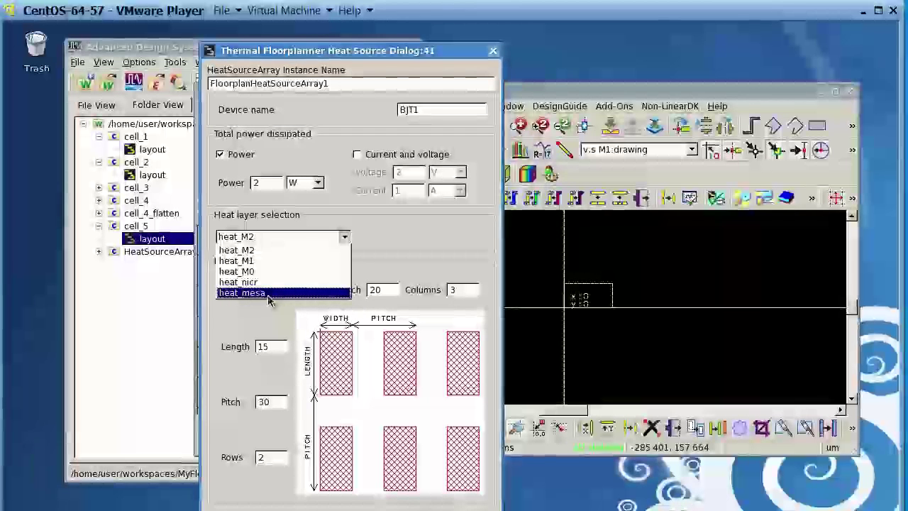
pyautogui.click(244, 293)
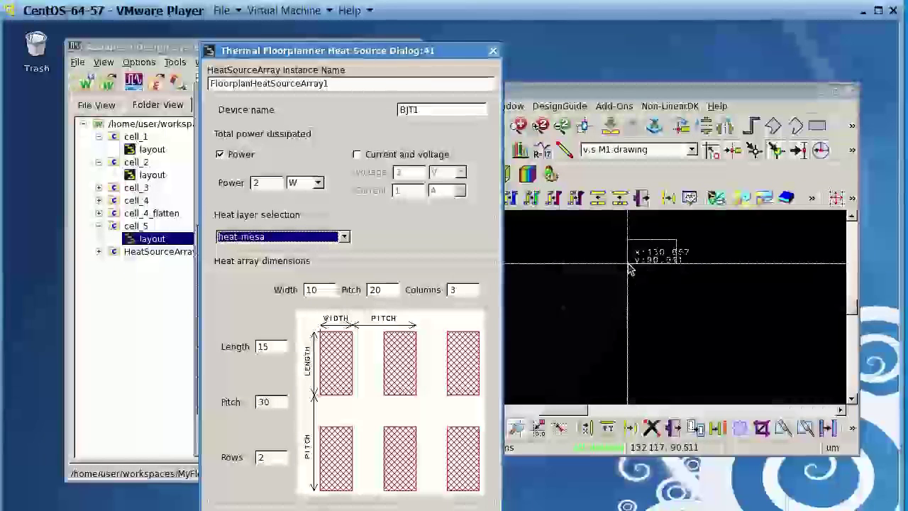
pyautogui.click(493, 50)
pyautogui.click(399, 107)
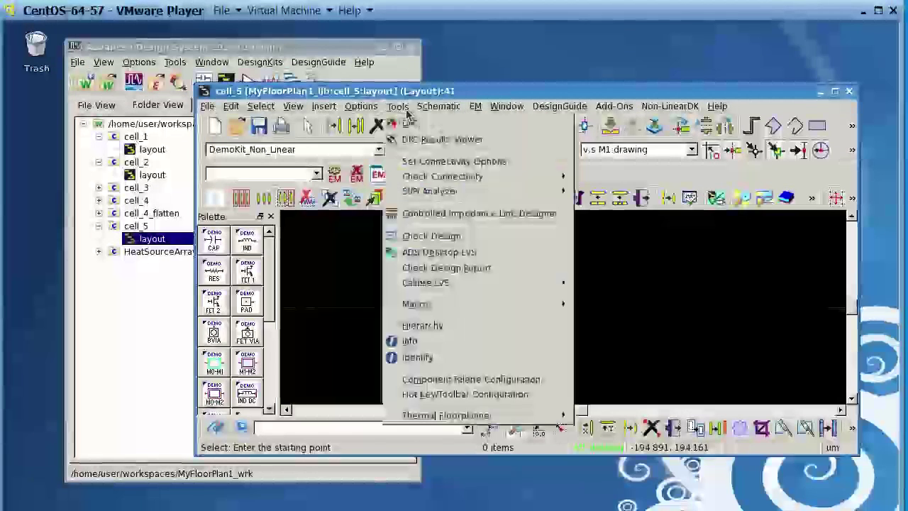
pyautogui.moveTo(502, 417)
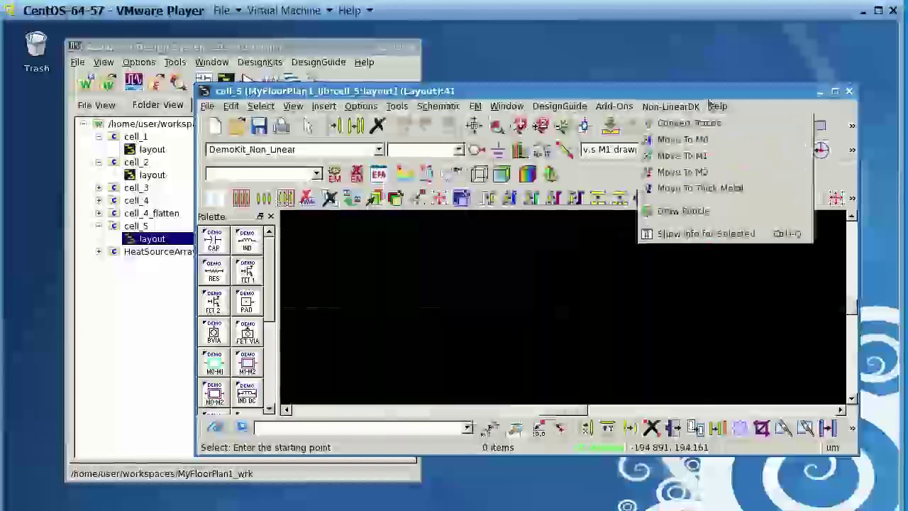
pyautogui.click(849, 94)
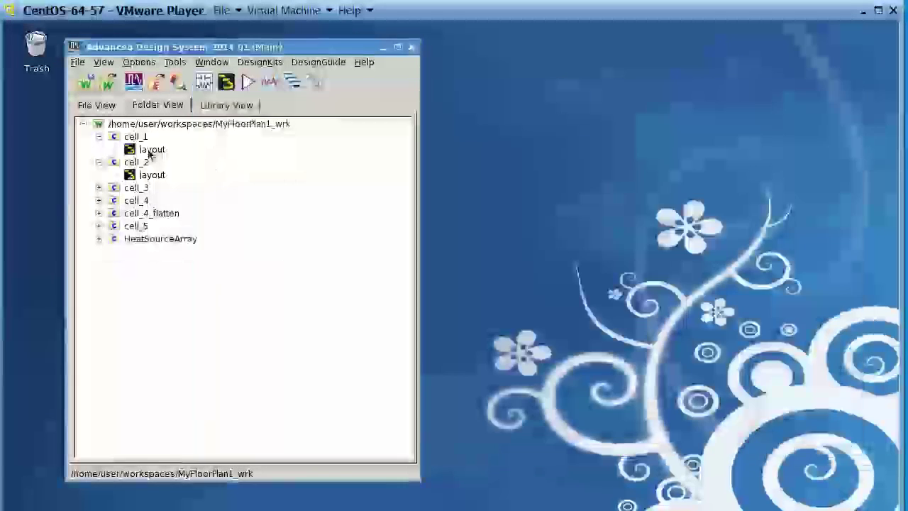
# Step: Open cell_1 and review its heat sources: FET1 at 60 mA, FET2 at 120 mA, both 5 V
pyautogui.doubleClick(152, 149)
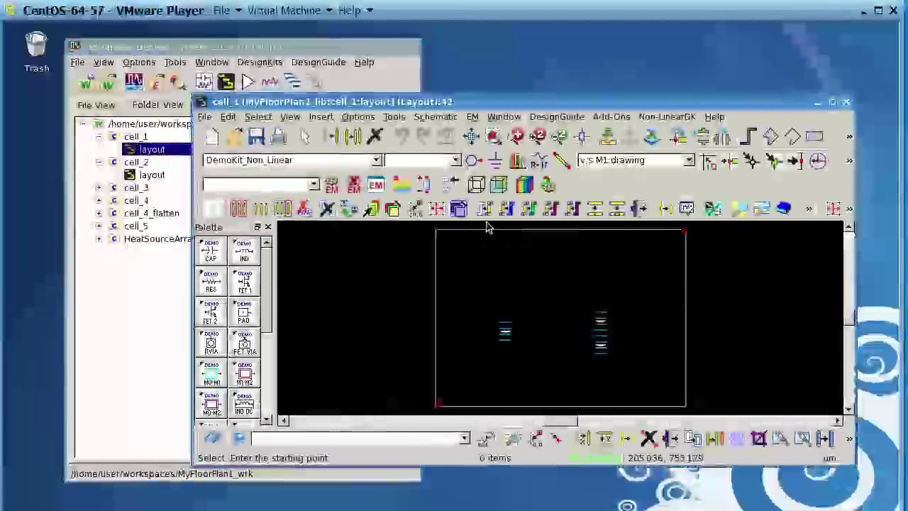
pyautogui.scroll(3, 432, 290)
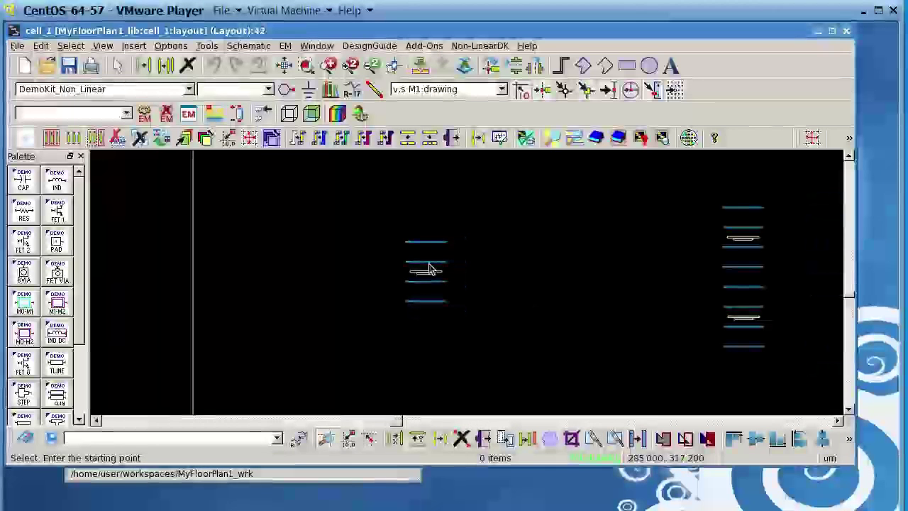
pyautogui.click(431, 274)
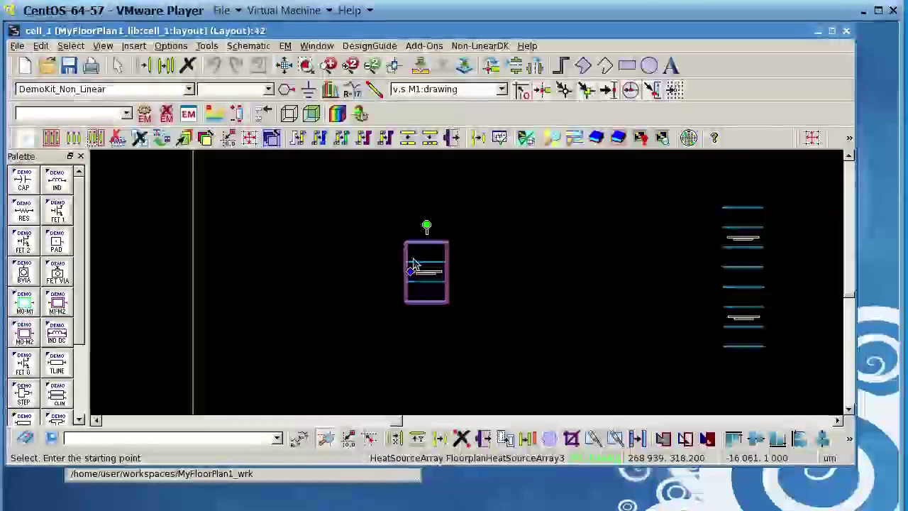
pyautogui.click(742, 254)
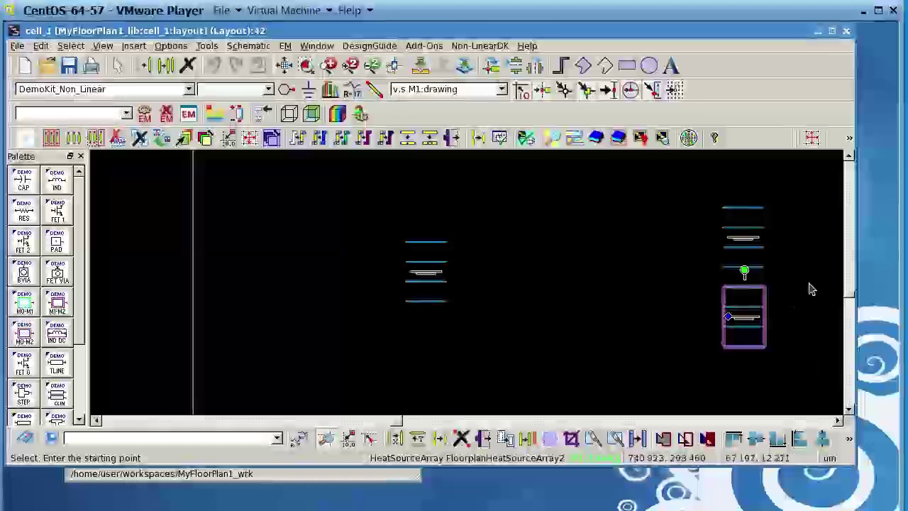
pyautogui.doubleClick(431, 269)
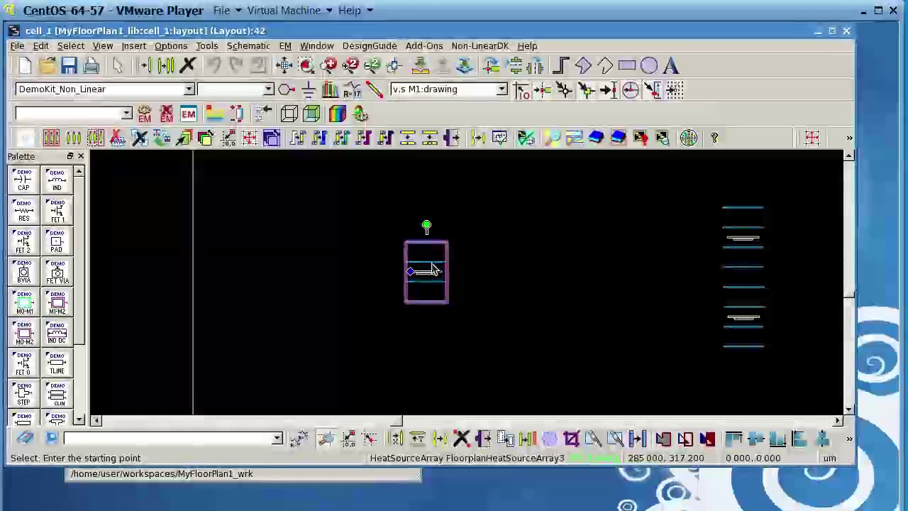
pyautogui.moveTo(193, 74); pyautogui.dragTo(200, 36)
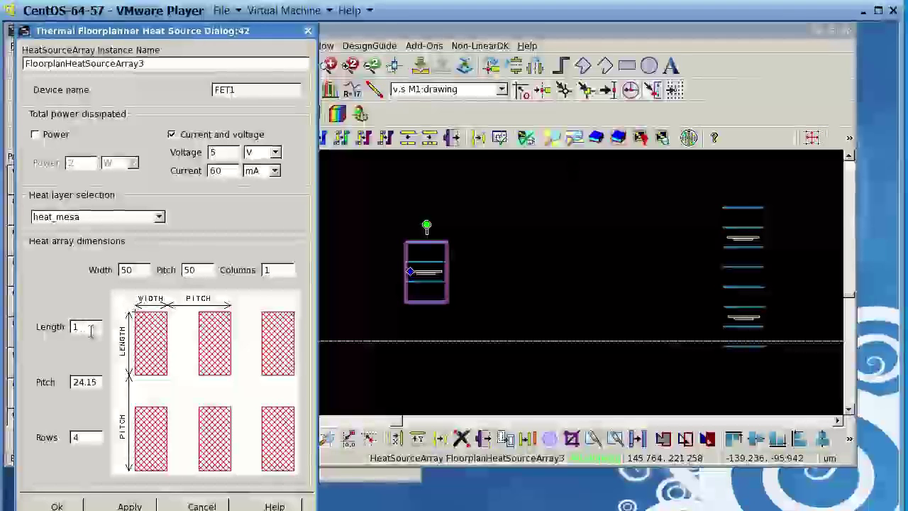
pyautogui.click(744, 232)
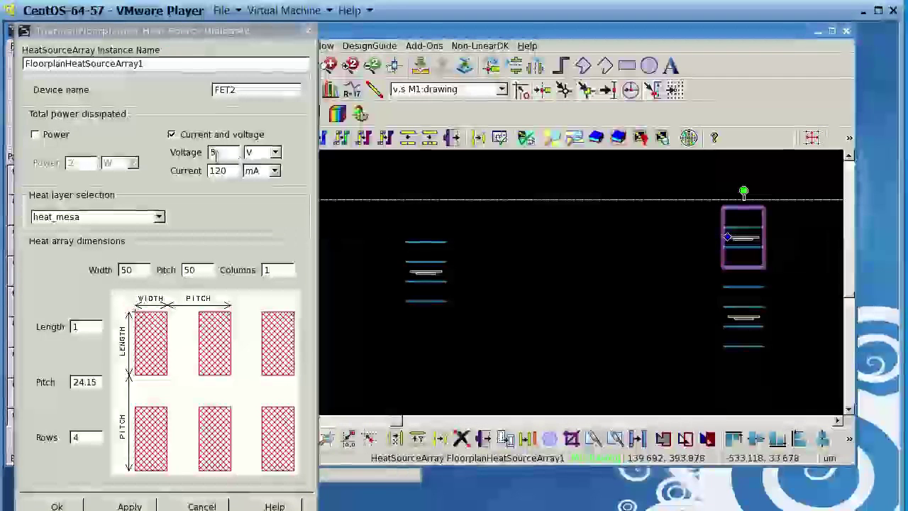
pyautogui.click(748, 314)
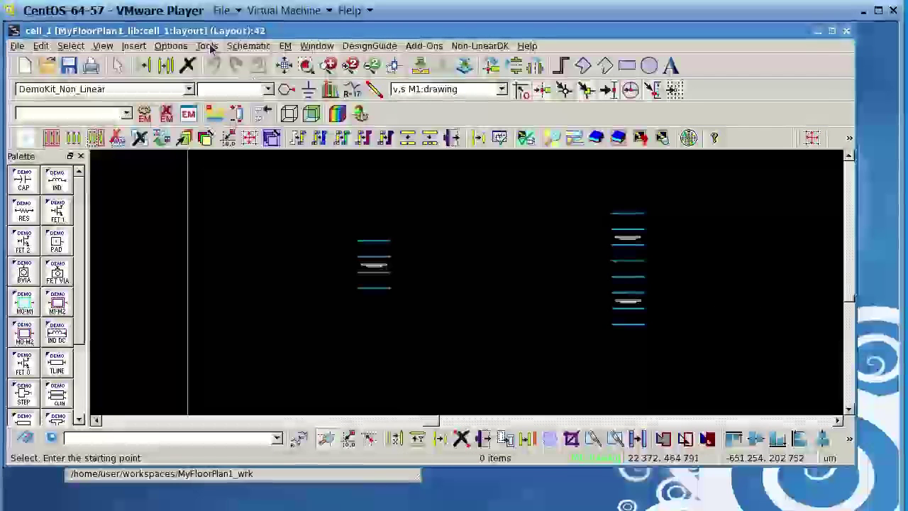
# Step: Run the thermal floorplanner on cell_1 and move the resulting temperature map aside
pyautogui.click(207, 46)
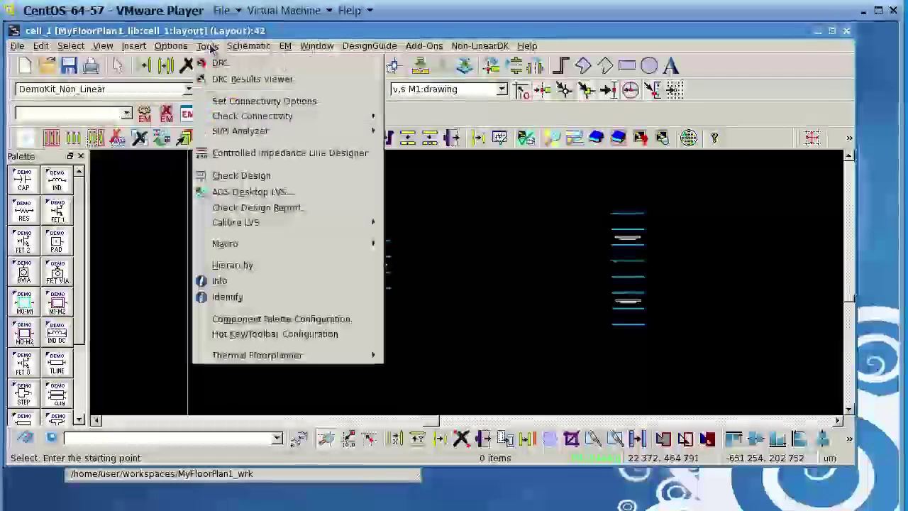
pyautogui.moveTo(323, 356)
pyautogui.click(420, 375)
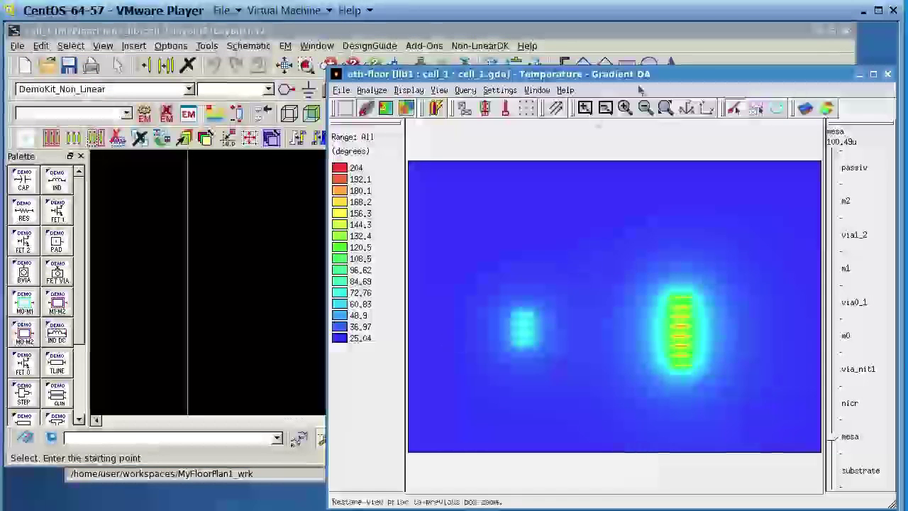
pyautogui.moveTo(663, 76); pyautogui.dragTo(366, 41)
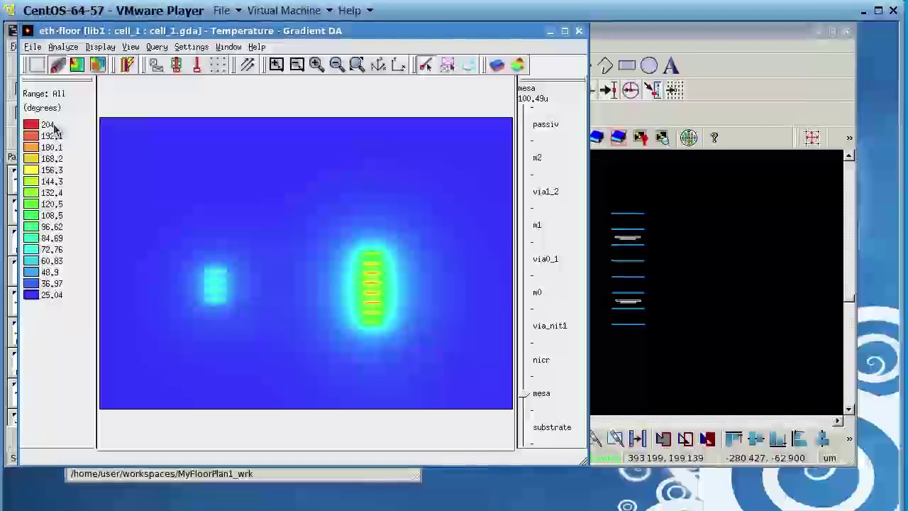
# Step: View the cell_1 temperatures (25.04–204 degrees) as a rotated, enlarged 3D surface, then close it
pyautogui.click(497, 64)
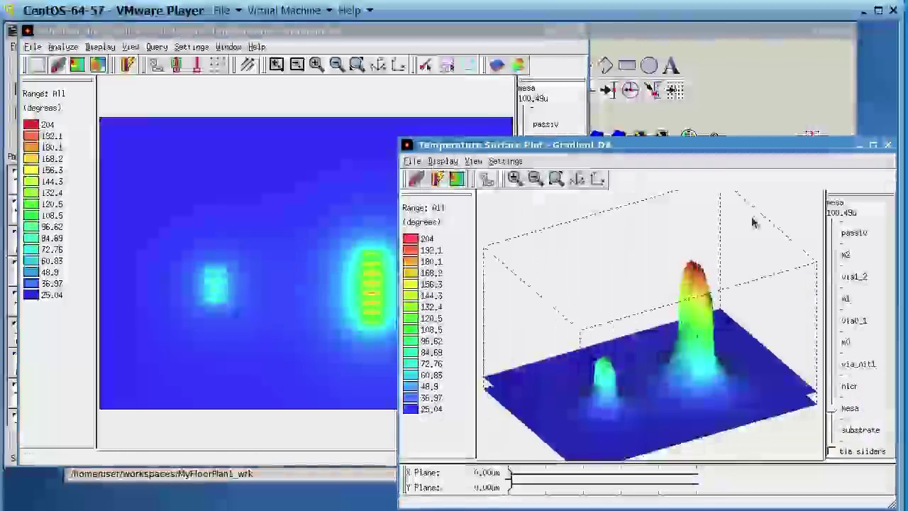
pyautogui.moveTo(719, 146); pyautogui.dragTo(567, 51)
pyautogui.moveTo(553, 213); pyautogui.dragTo(583, 264)
pyautogui.click(361, 85)
pyautogui.click(360, 85)
pyautogui.click(360, 85)
pyautogui.moveTo(564, 177); pyautogui.dragTo(582, 184)
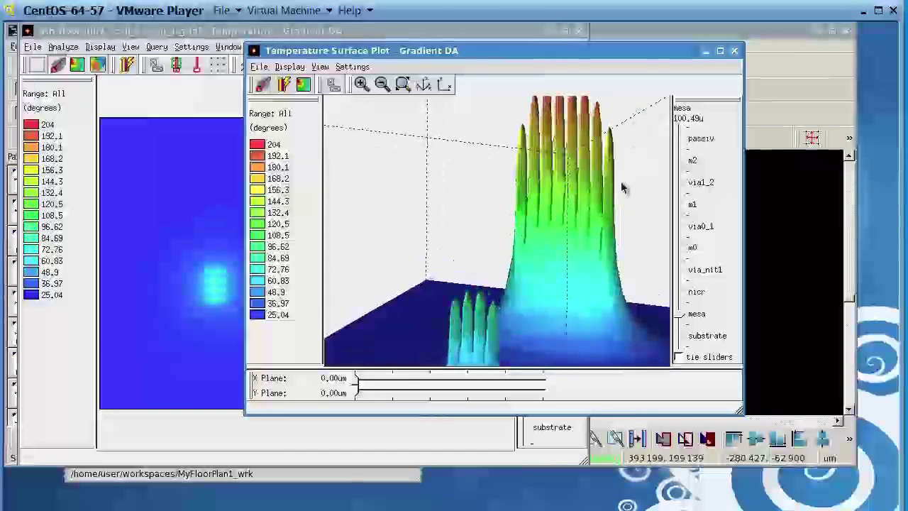
pyautogui.click(735, 51)
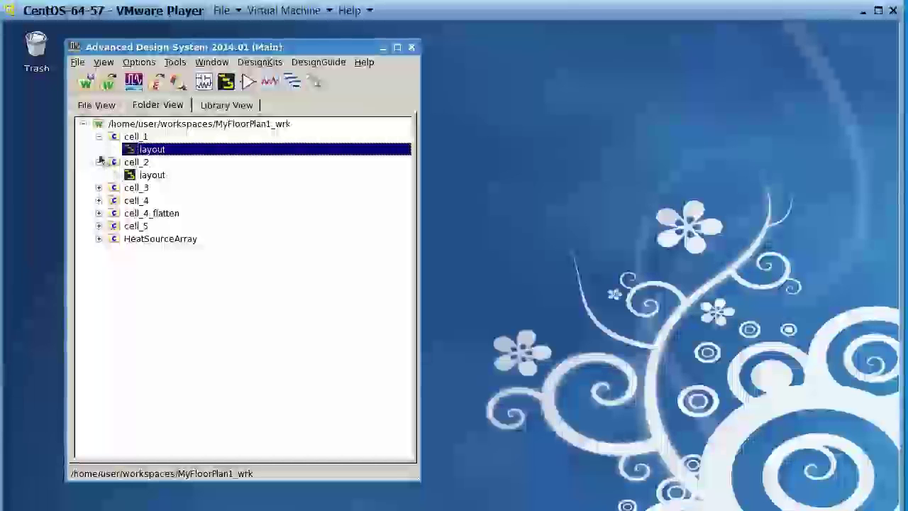
# Step: Open the cell_2 layout and make its window taller and wider
pyautogui.doubleClick(149, 175)
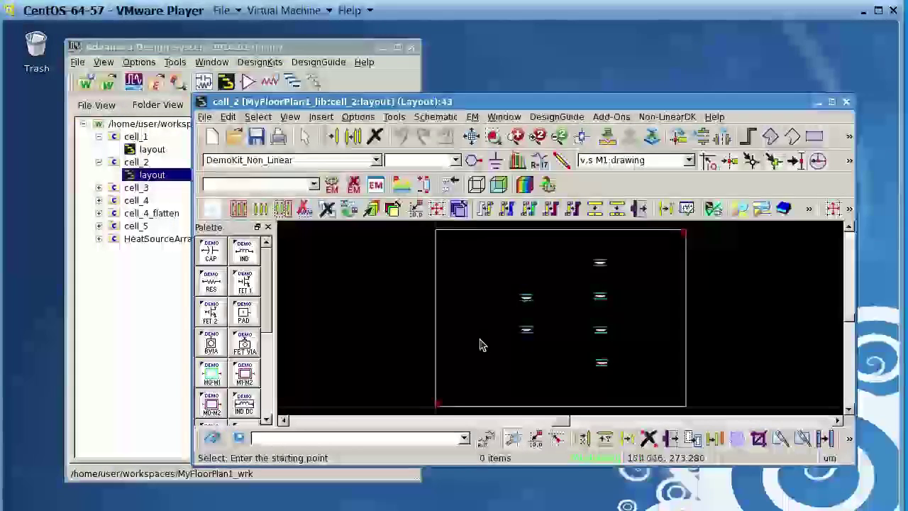
pyautogui.moveTo(693, 93); pyautogui.dragTo(692, 21)
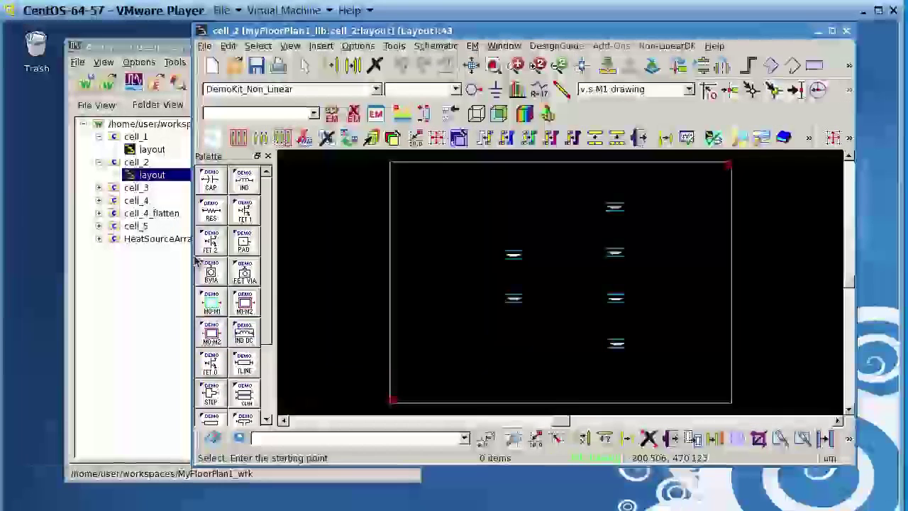
pyautogui.moveTo(193, 254); pyautogui.dragTo(27, 254)
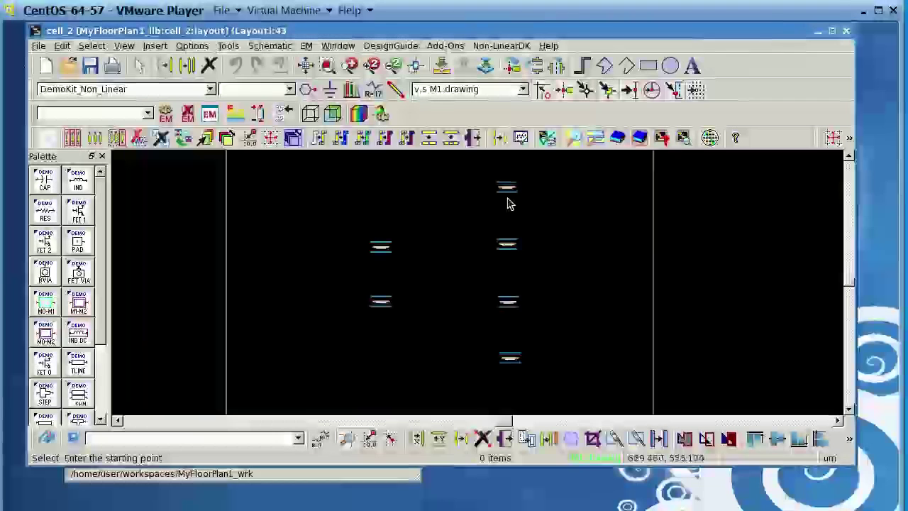
# Step: Check the cell_2 heat sources: FET1b at 30 mA, FET2a and FET2b at 60 mA, 5 V
pyautogui.doubleClick(381, 255)
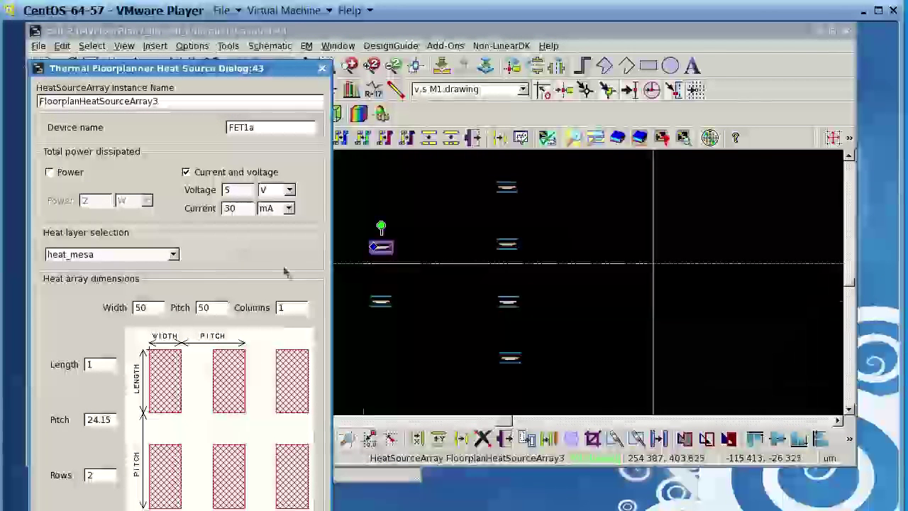
pyautogui.click(382, 301)
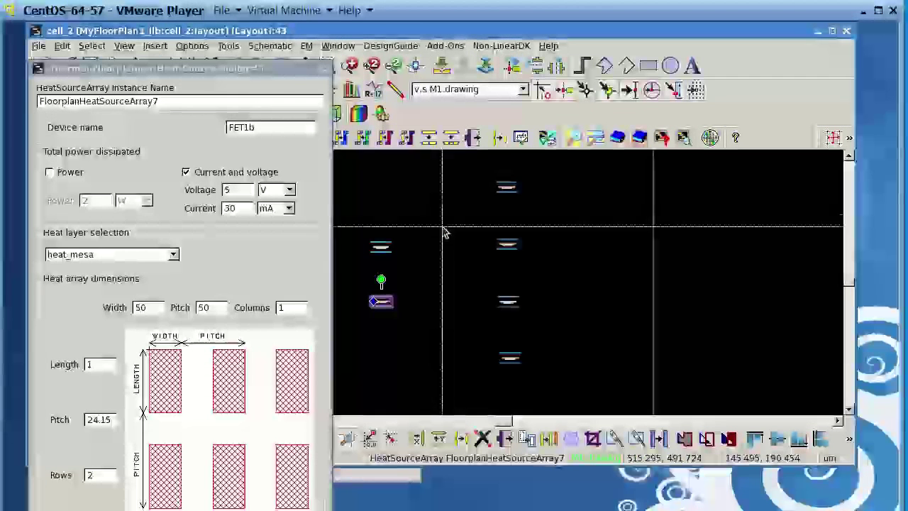
pyautogui.click(510, 194)
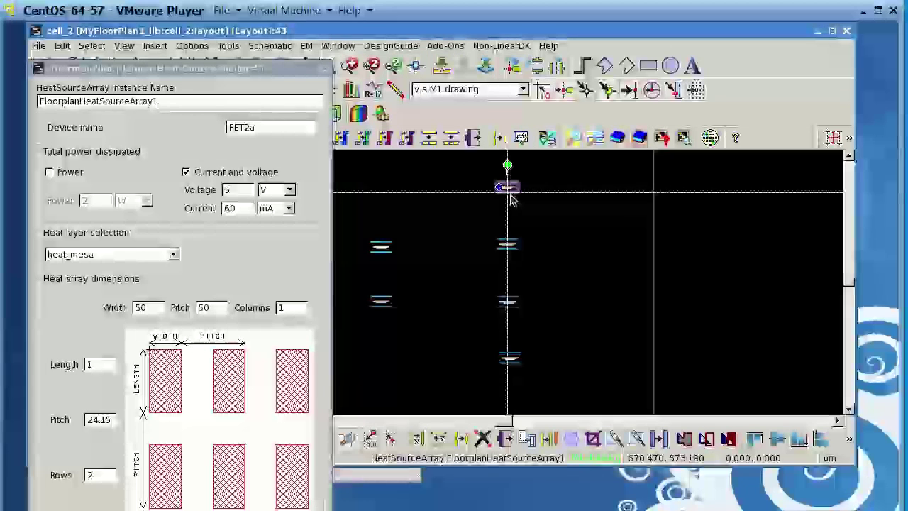
pyautogui.click(508, 245)
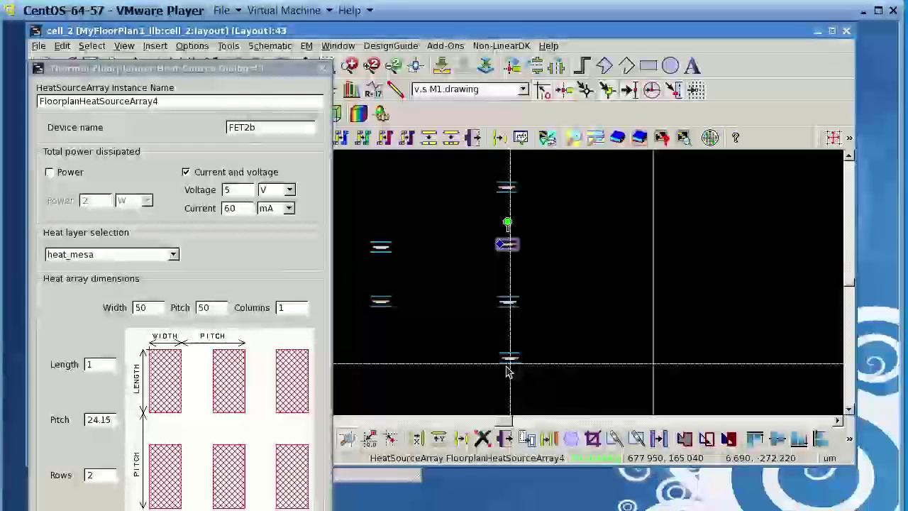
pyautogui.click(574, 217)
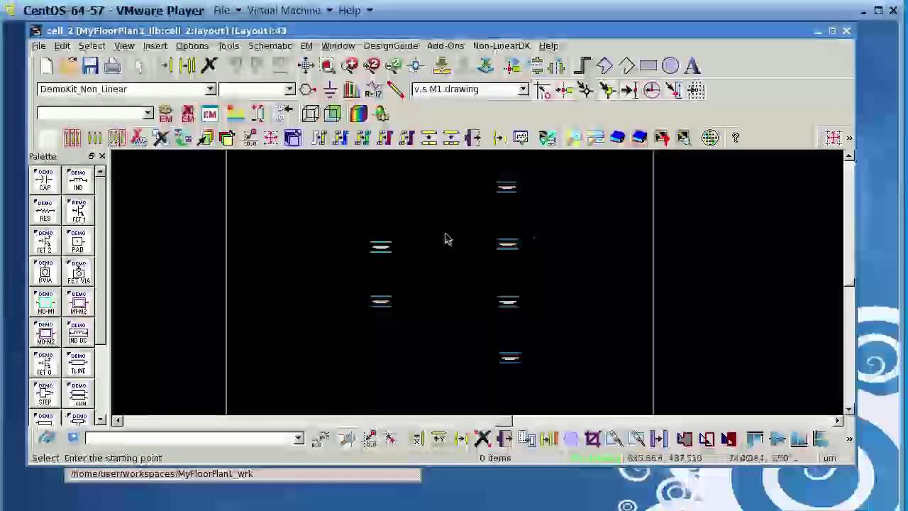
# Step: Solve the cell_2 layout for temperatures with the thermal floorplanner
pyautogui.click(228, 45)
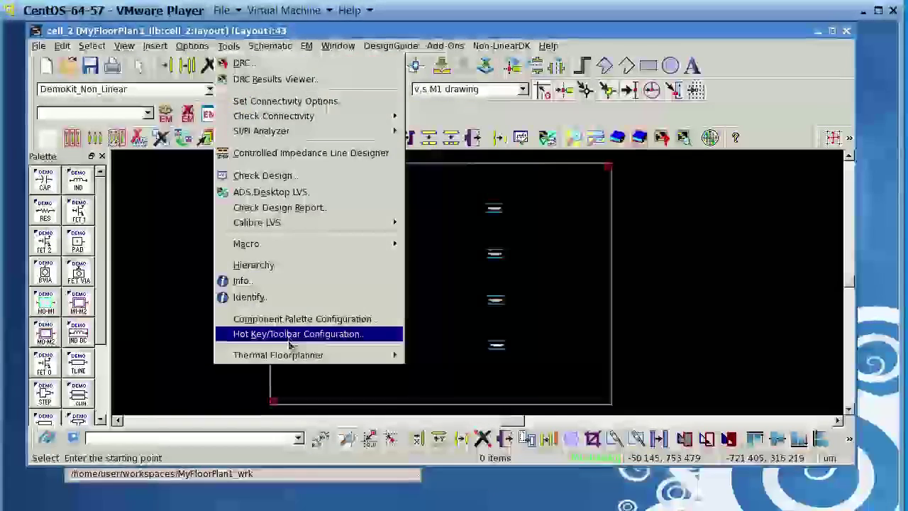
pyautogui.moveTo(294, 355)
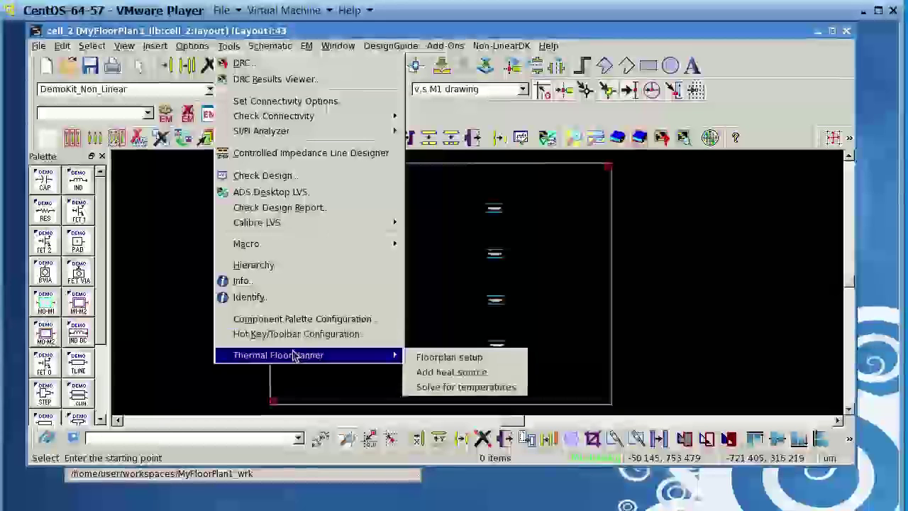
pyautogui.click(454, 387)
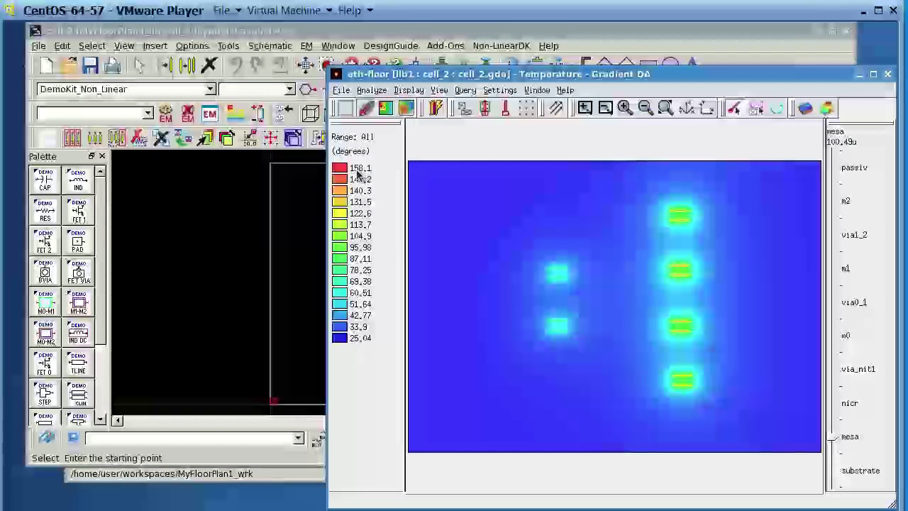
# Step: Rotate the cell_2 3D temperature surface (peak 158.1 degrees), then close the plot and map
pyautogui.doubleClick(680, 278)
pyautogui.moveTo(536, 236); pyautogui.dragTo(738, 181)
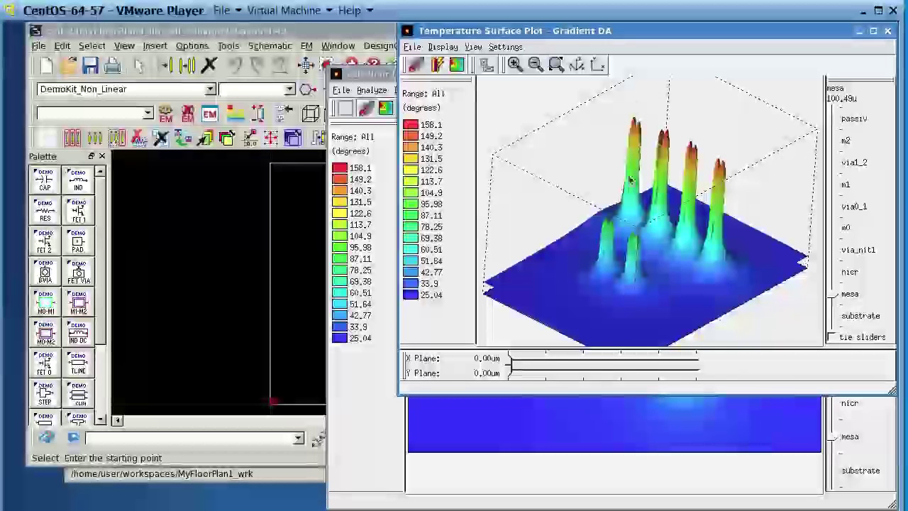
pyautogui.moveTo(652, 233); pyautogui.dragTo(583, 243)
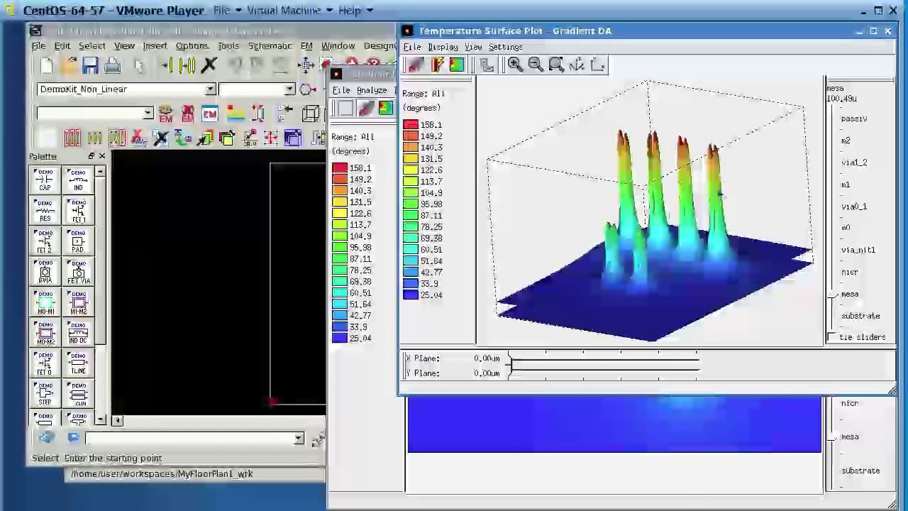
pyautogui.moveTo(621, 159); pyautogui.dragTo(675, 227)
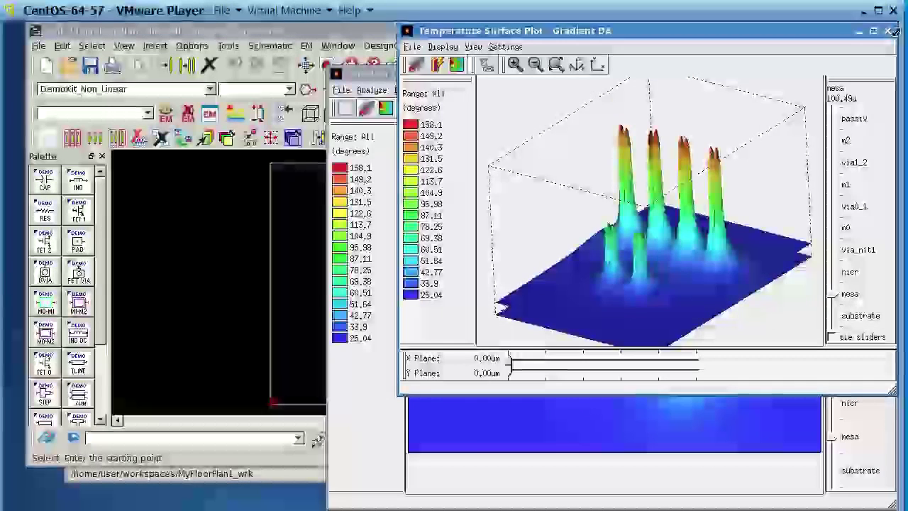
pyautogui.click(887, 30)
pyautogui.click(890, 76)
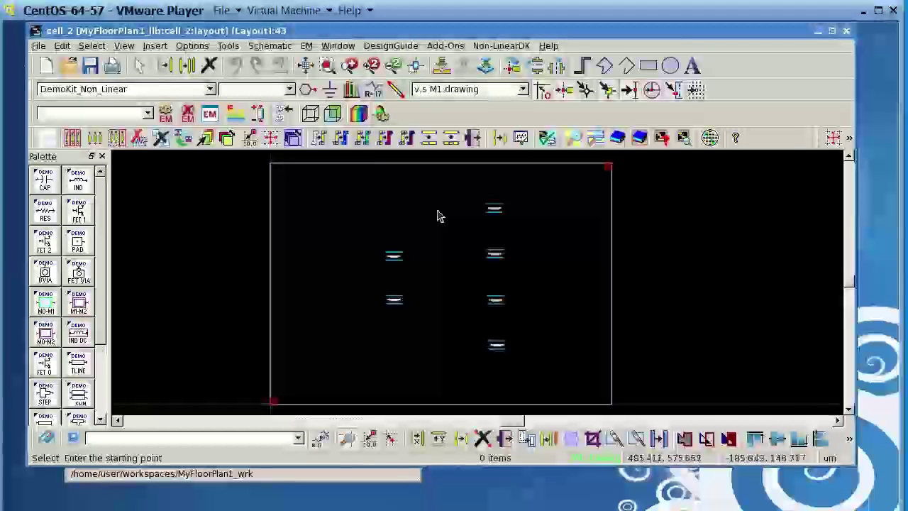
# Step: Close cell_2 and open the cell_3 layout in a widened window
pyautogui.click(847, 31)
pyautogui.doubleClick(153, 201)
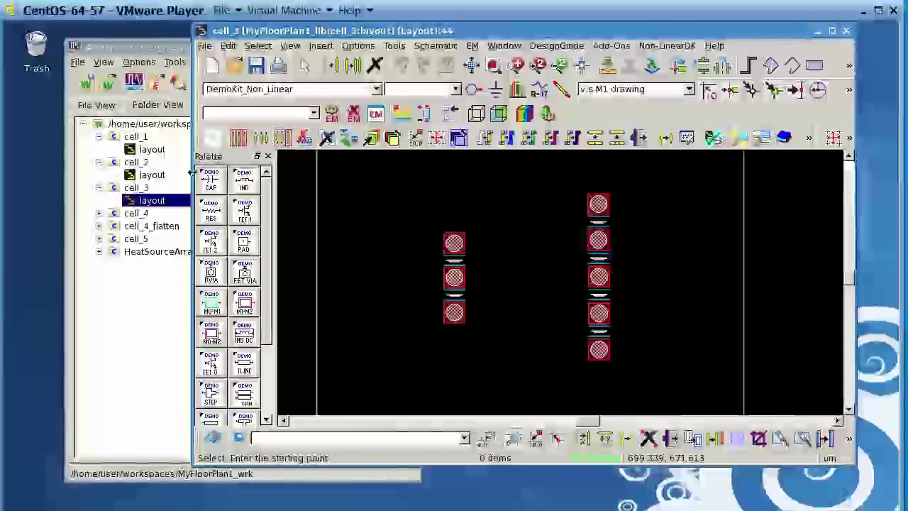
pyautogui.moveTo(193, 186); pyautogui.dragTo(16, 174)
# Step: Solve cell_3 for temperatures and rotate its 3D surface, peaking at 149.9 degrees
pyautogui.click(216, 46)
pyautogui.moveTo(354, 355)
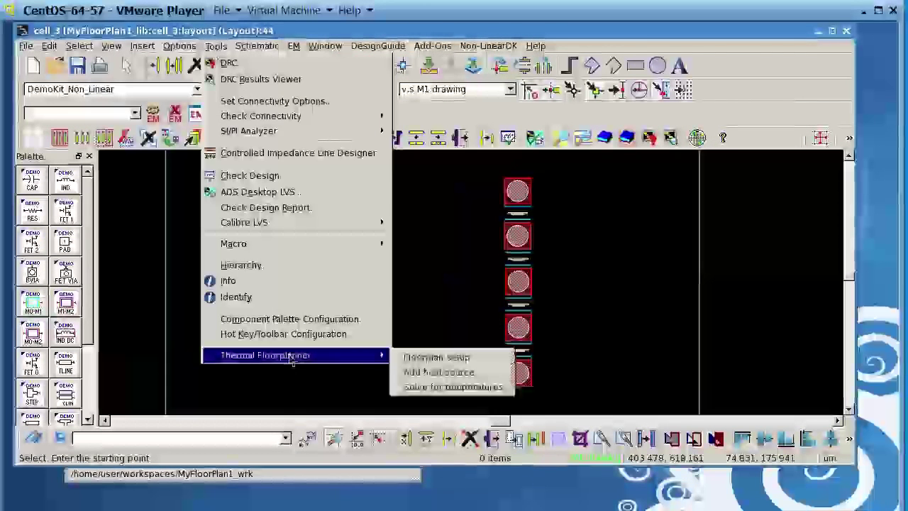
pyautogui.click(421, 388)
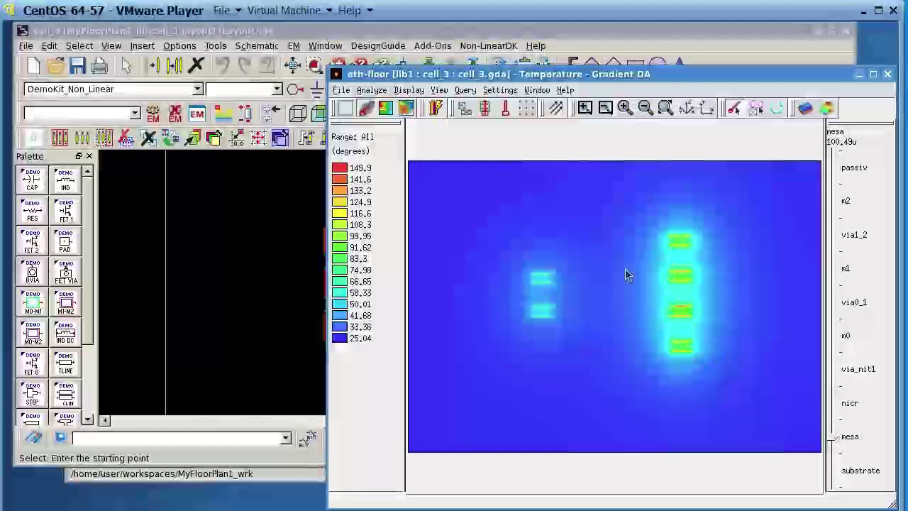
pyautogui.click(826, 108)
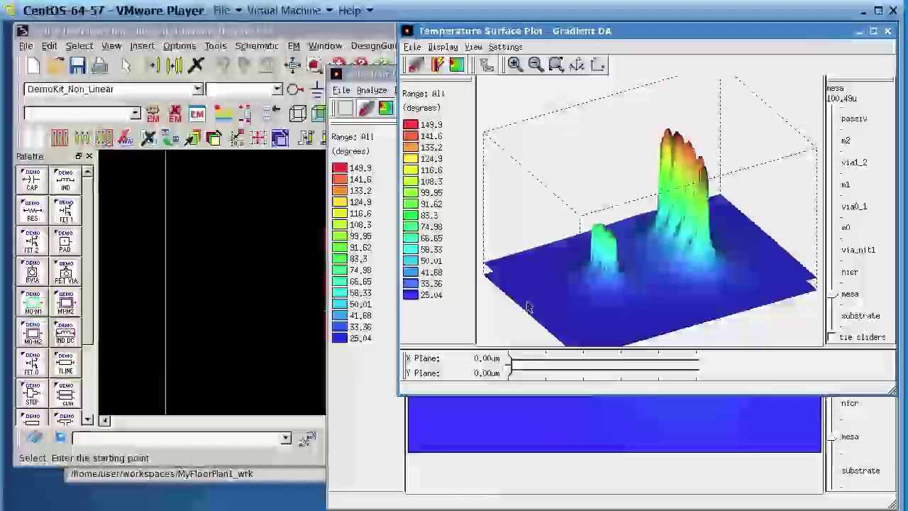
pyautogui.moveTo(538, 279); pyautogui.dragTo(566, 218)
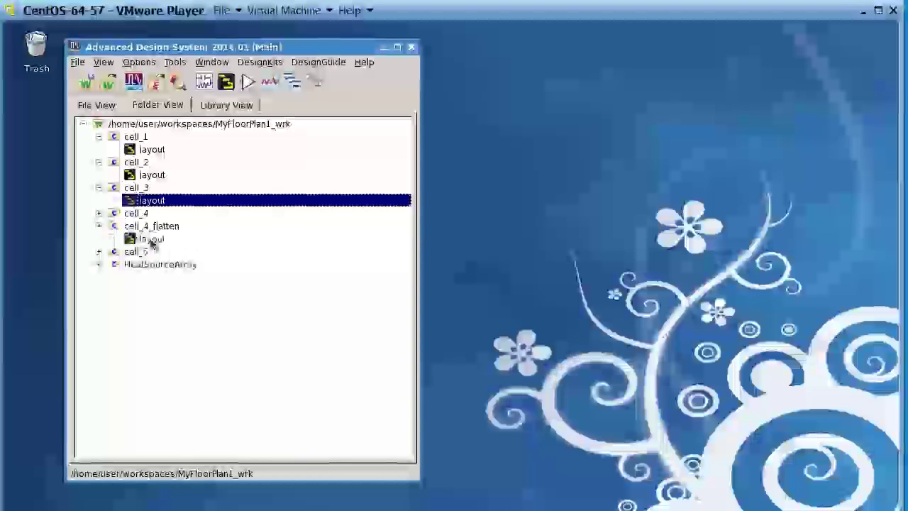
# Step: Open the cell_4_flatten layout maximized and zoomed in
pyautogui.doubleClick(151, 238)
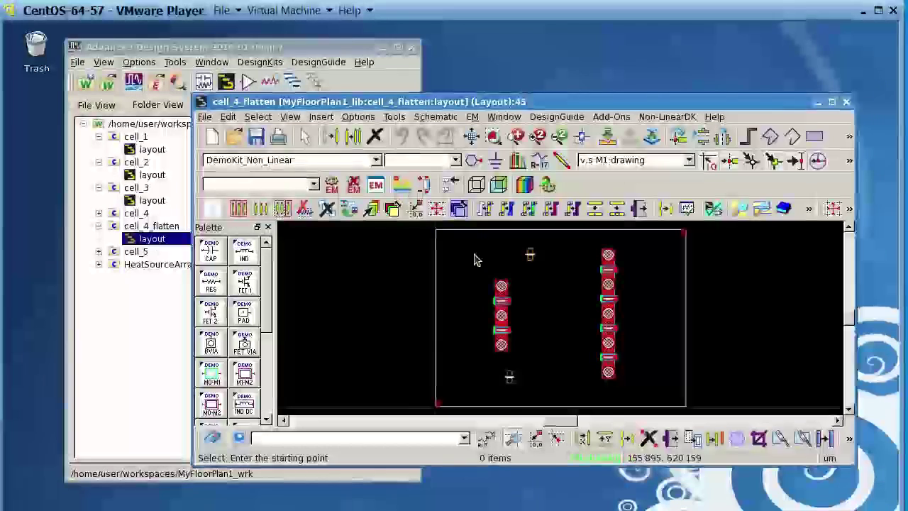
pyautogui.doubleClick(731, 101)
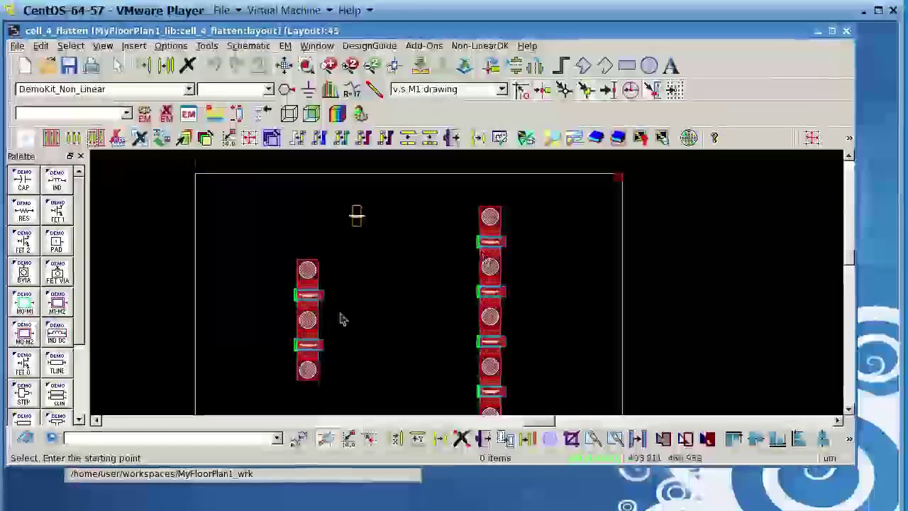
pyautogui.scroll(4, 309, 303)
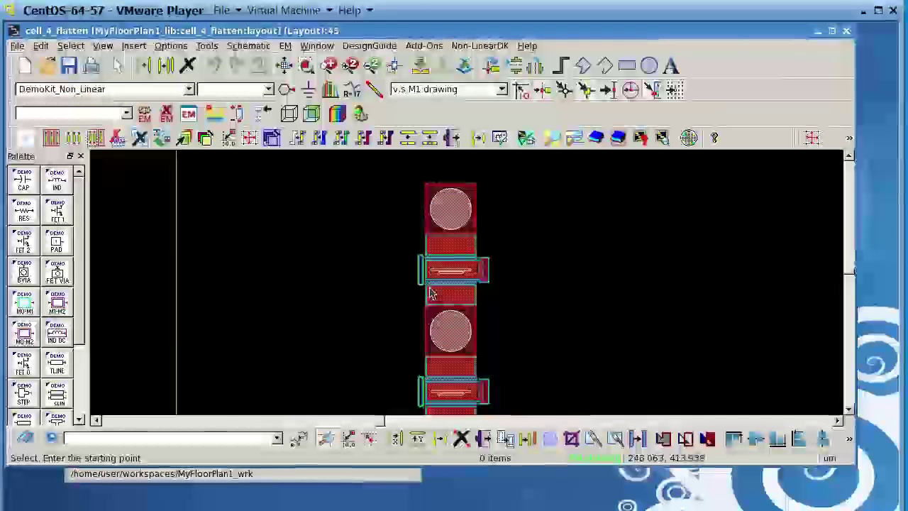
# Step: Change the left strip's top rectangle to heat_mesa:drawing, then deselect it and zoom out
pyautogui.click(494, 270)
pyautogui.click(205, 137)
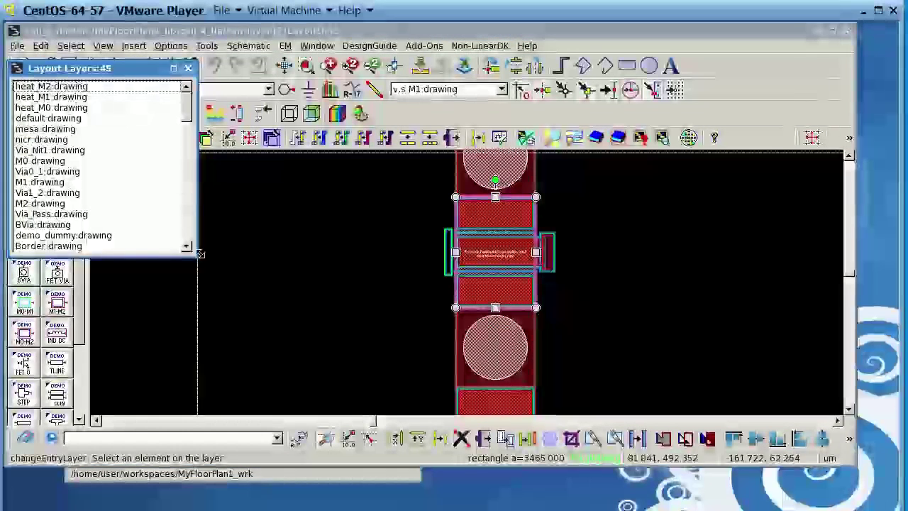
pyautogui.scroll(-10, 172, 190)
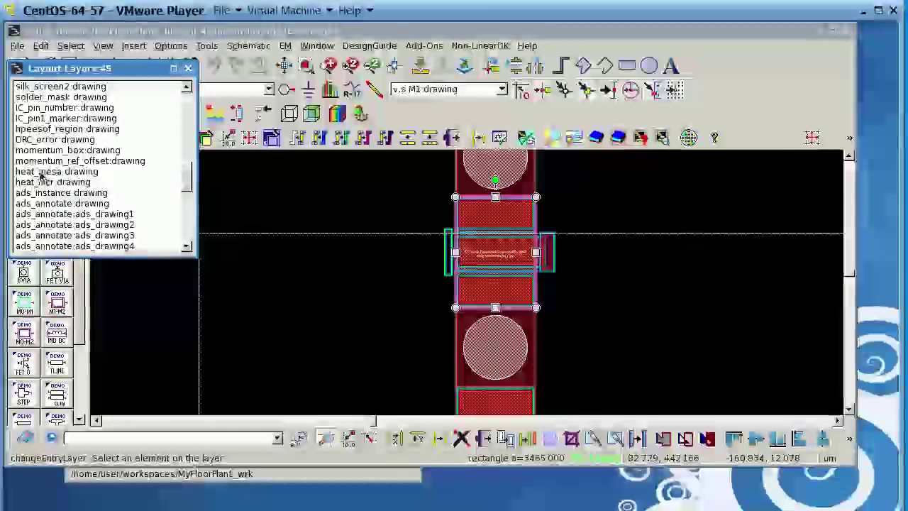
pyautogui.click(42, 173)
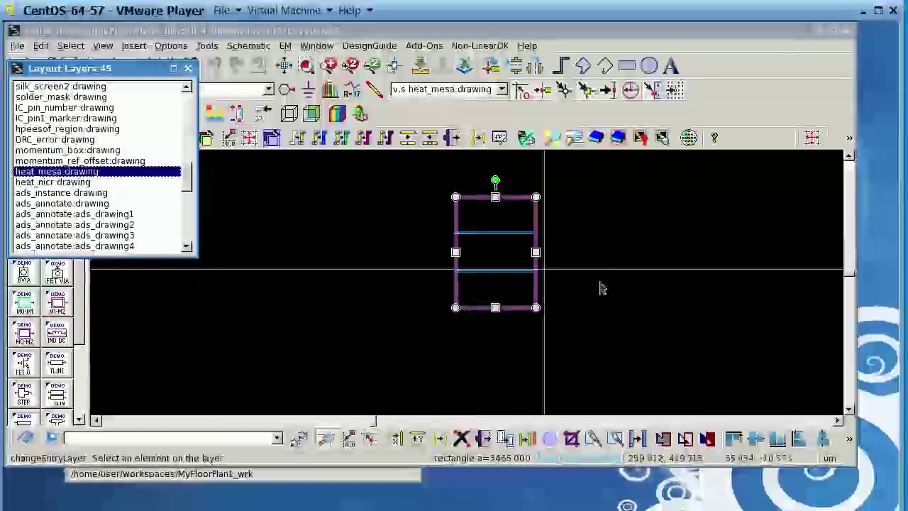
pyautogui.scroll(-2, 624, 290)
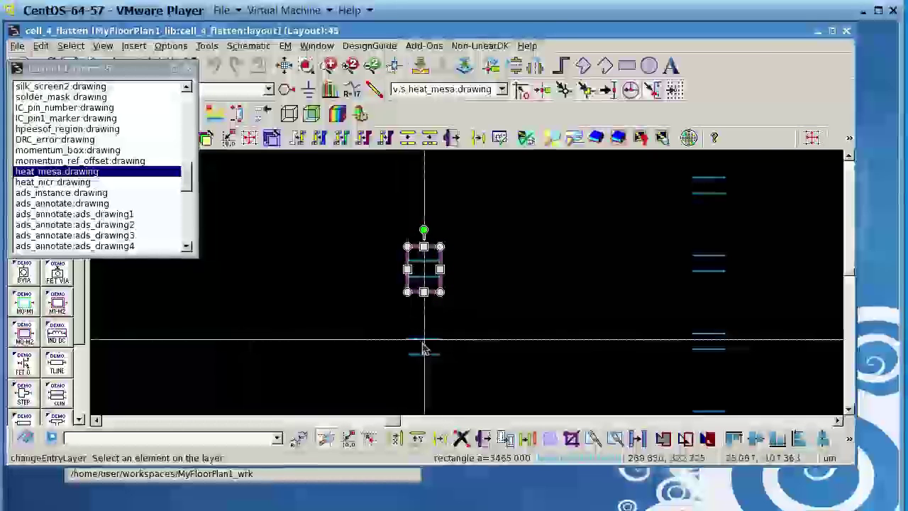
pyautogui.scroll(-1, 576, 262)
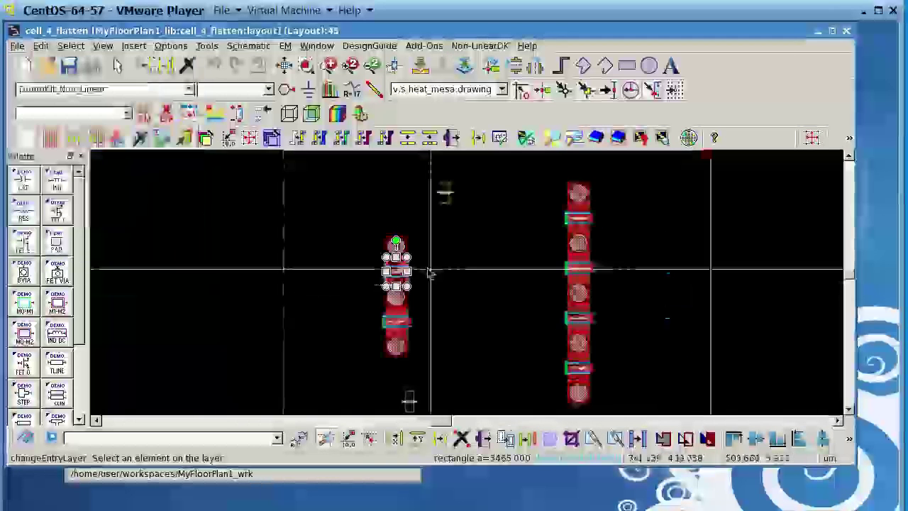
pyautogui.click(118, 65)
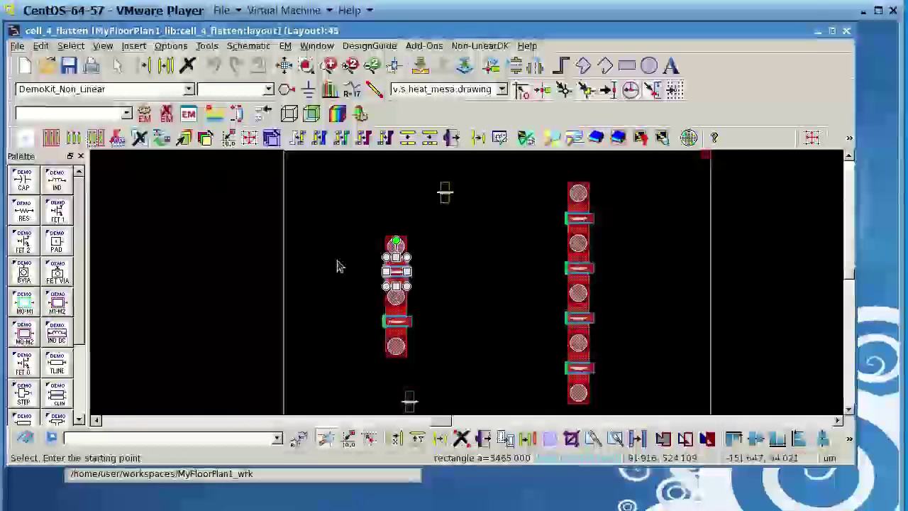
pyautogui.click(225, 256)
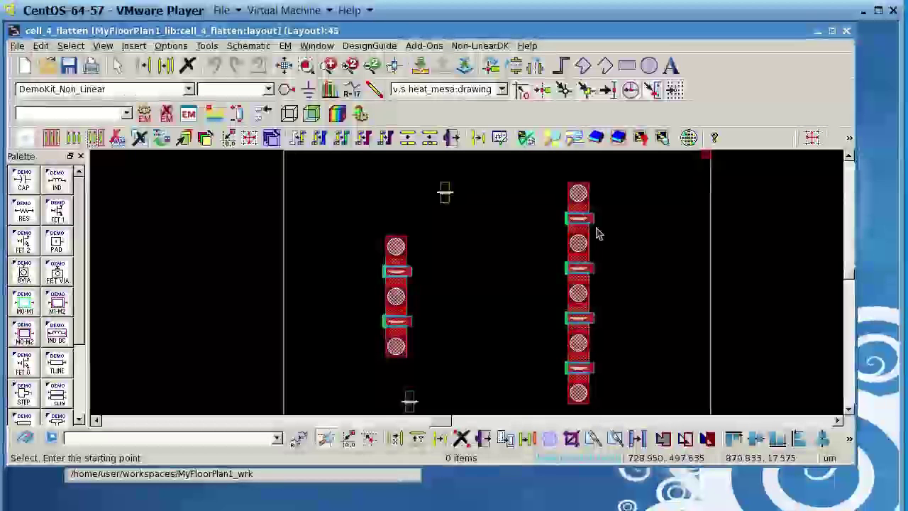
pyautogui.scroll(-1, 482, 300)
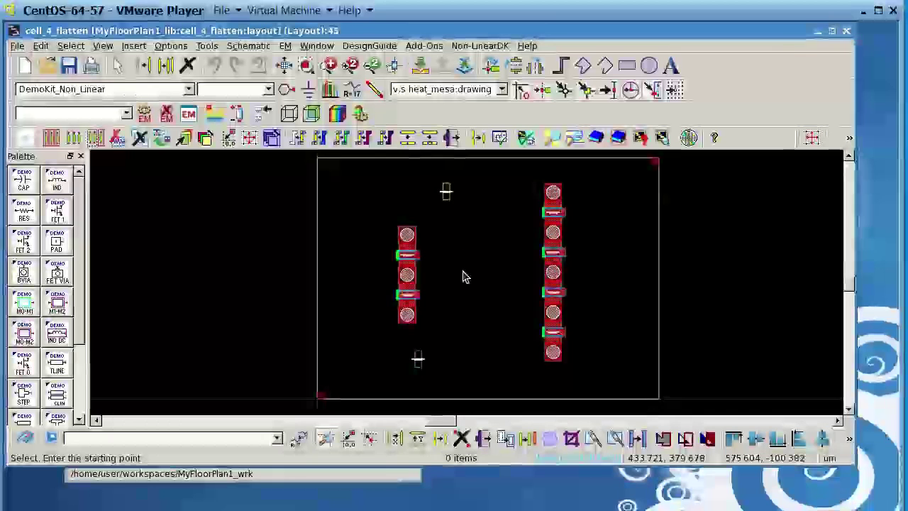
pyautogui.scroll(4, 446, 202)
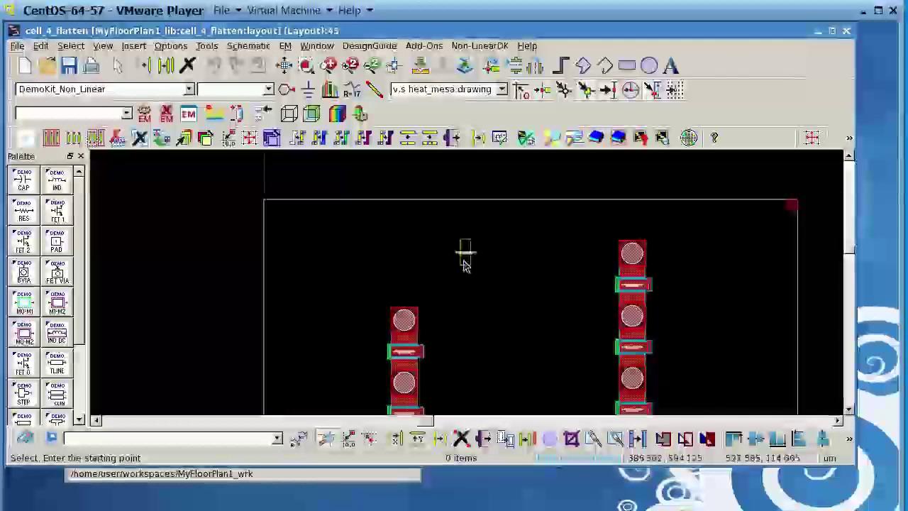
pyautogui.doubleClick(476, 260)
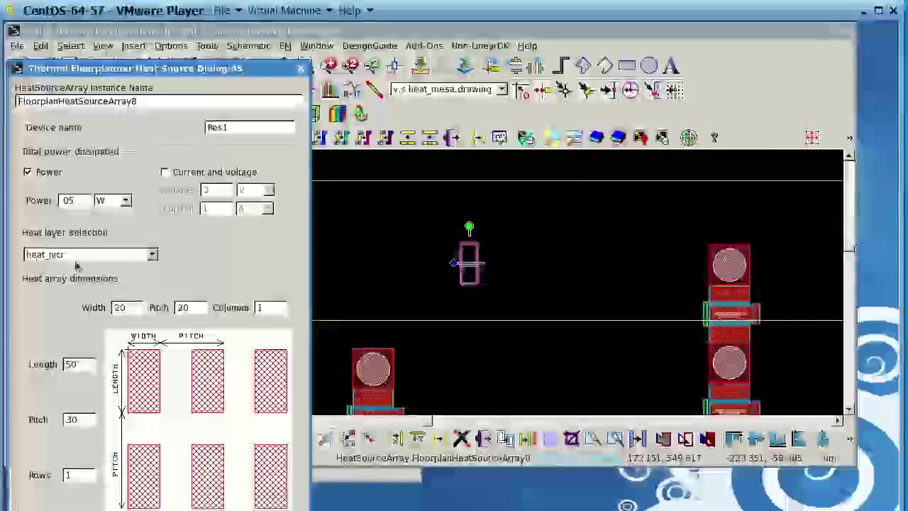
pyautogui.click(522, 284)
pyautogui.scroll(-3, 523, 303)
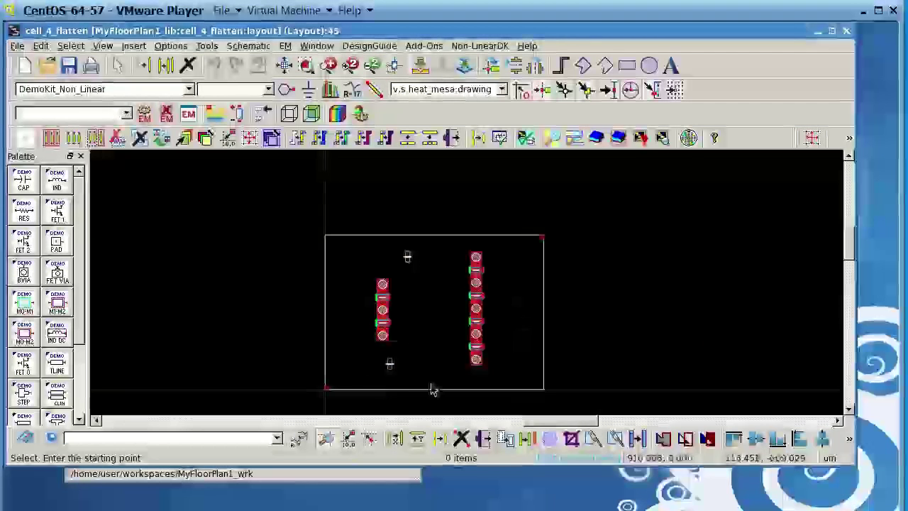
pyautogui.scroll(6, 392, 386)
pyautogui.doubleClick(477, 245)
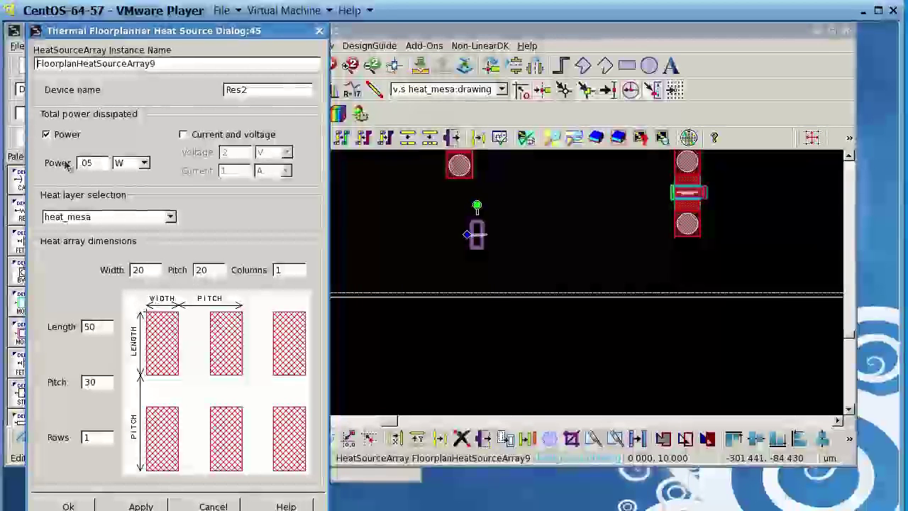
pyautogui.press('Return')
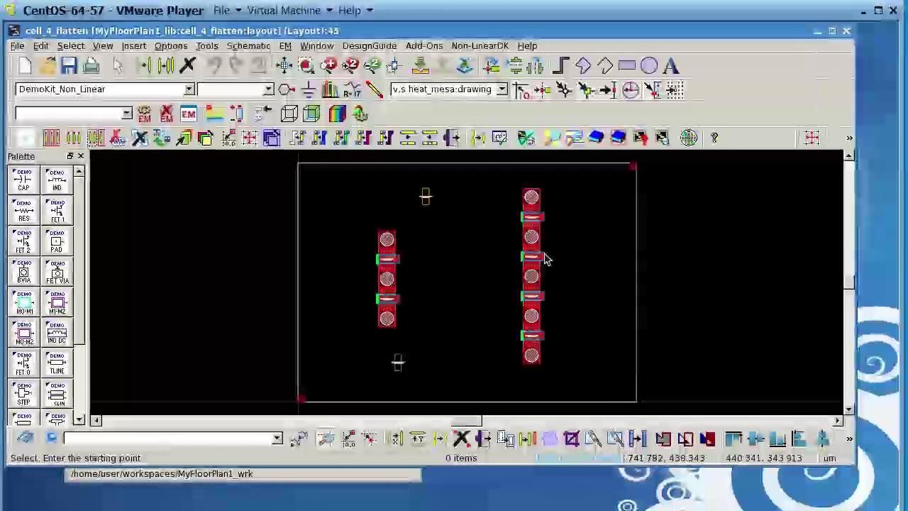
# Step: Solve cell_4_flatten for temperatures, peaking at 119.6 degrees, and move the map aside
pyautogui.click(207, 45)
pyautogui.moveTo(288, 358)
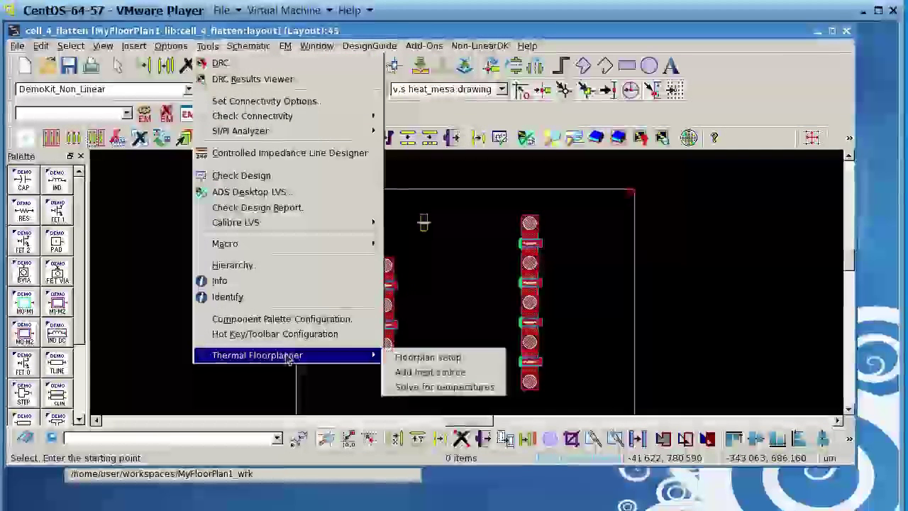
pyautogui.click(397, 386)
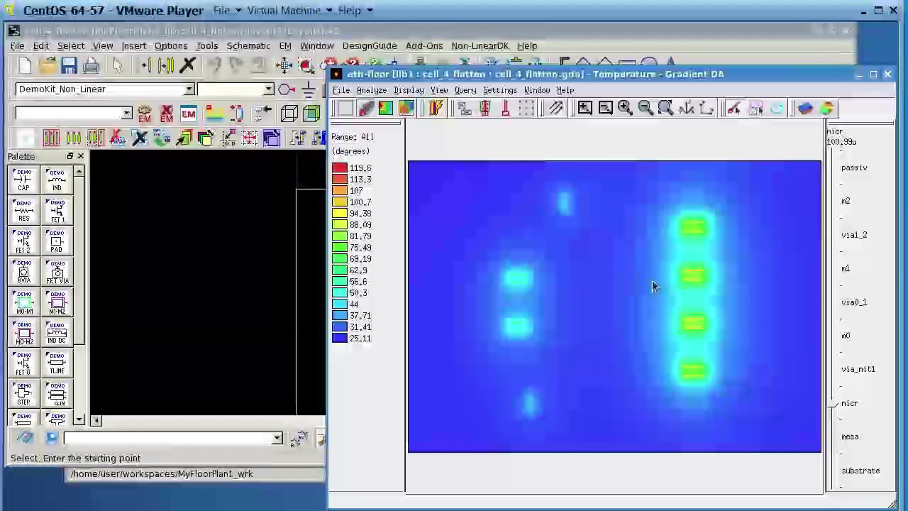
pyautogui.moveTo(661, 77); pyautogui.dragTo(545, 33)
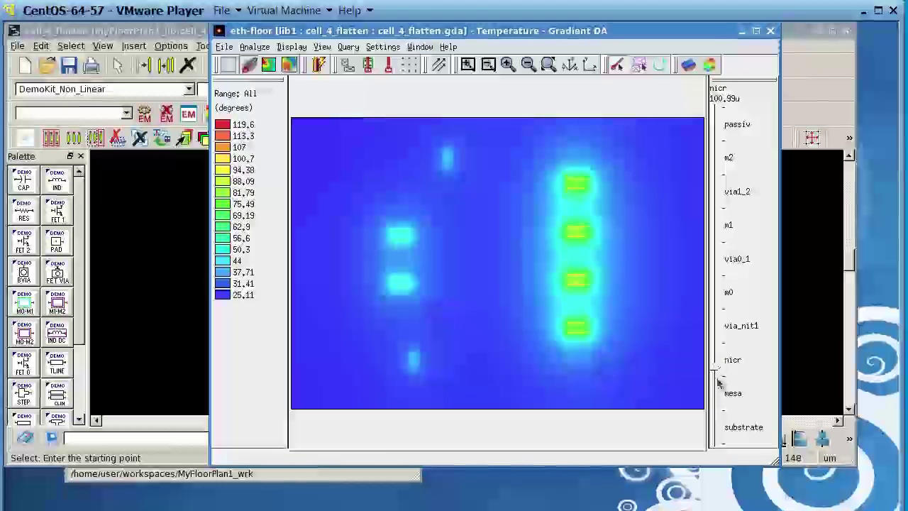
# Step: View the cell_4_flatten temperatures as a full-screen 3-D surface plot, then close it
pyautogui.click(710, 66)
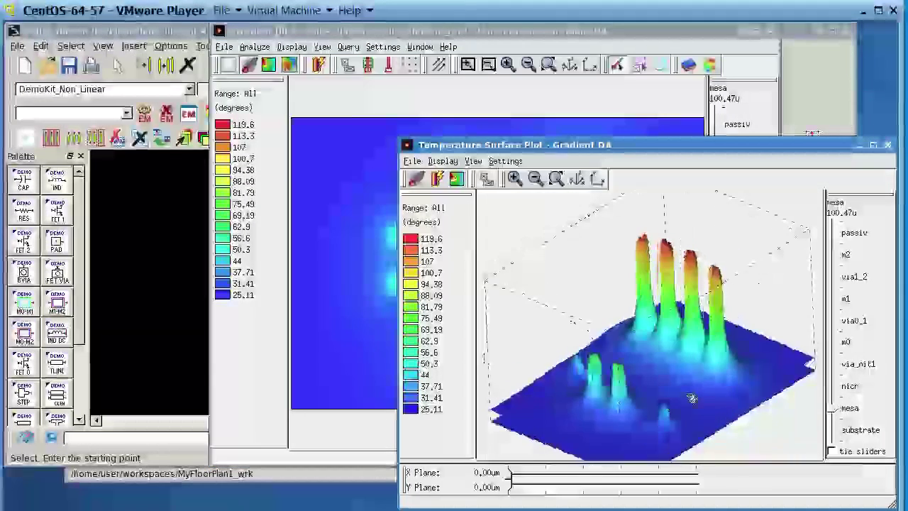
pyautogui.hotkey('alt', 'F10')
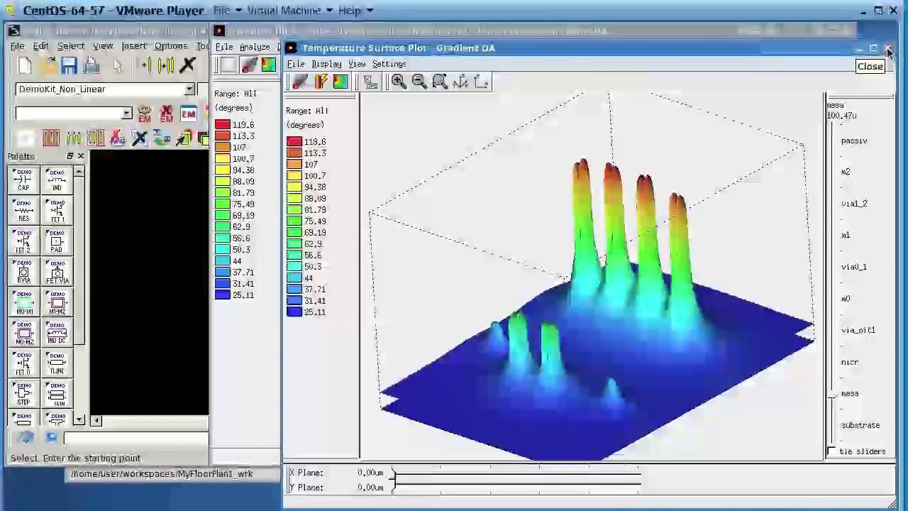
pyautogui.click(888, 51)
# Step: Close the cell_4_flatten Gradient DA temperature map (119.6-degree peak)
pyautogui.click(770, 31)
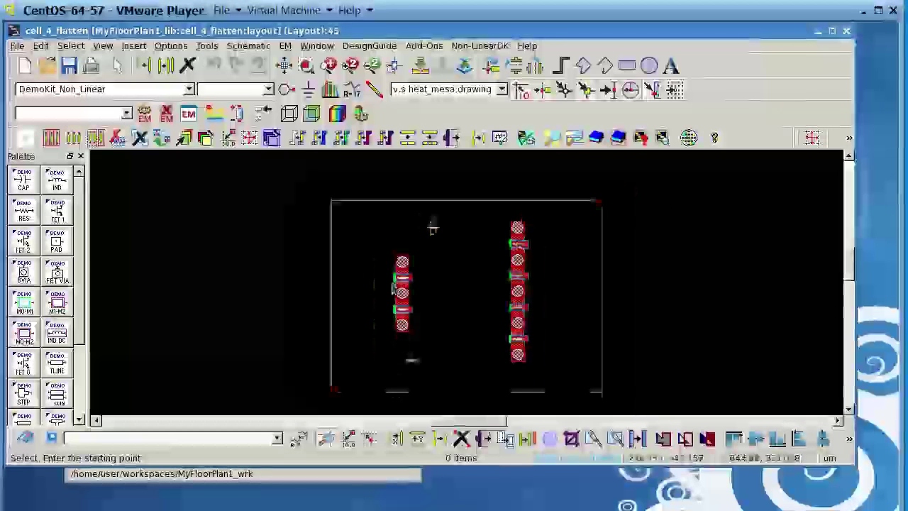